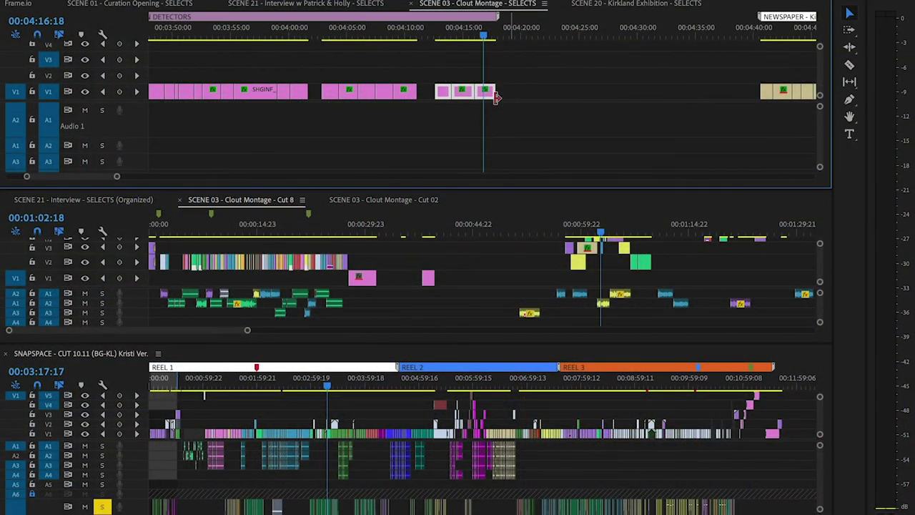
Bring the three selected clips from the Scene 03 selects sequence into the Clout Montage Cut 8 sequence, after the existing V1 clips
{"action": "left_click_drag", "start_coordinate": [493, 94], "coordinate": [438, 266]}
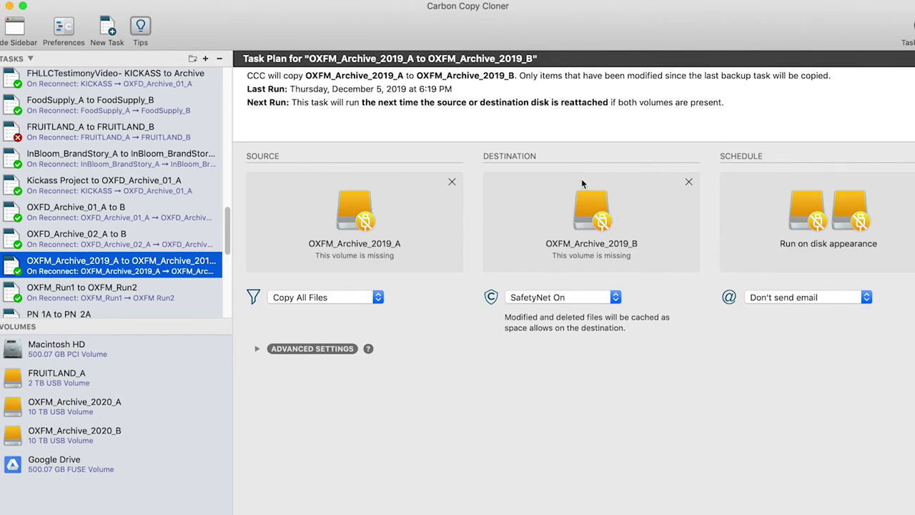
Switch to Carbon Copy Cloner and review the saved backup tasks
{"action": "scroll", "coordinate": [139, 215], "scroll_direction": "down", "scroll_amount": 6}
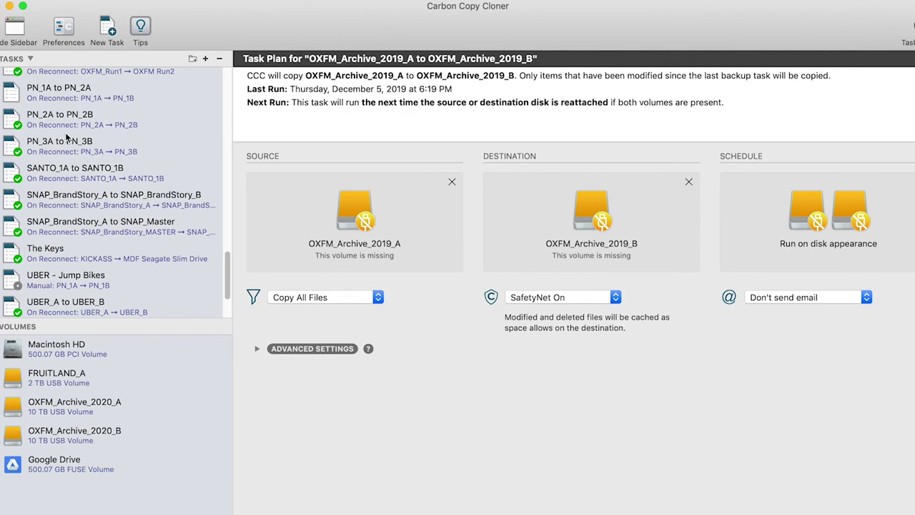
{"action": "scroll", "coordinate": [107, 214], "scroll_direction": "up", "scroll_amount": 5}
{"action": "scroll", "coordinate": [125, 231], "scroll_direction": "down", "scroll_amount": 7}
{"action": "scroll", "coordinate": [86, 288], "scroll_direction": "up", "scroll_amount": 4}
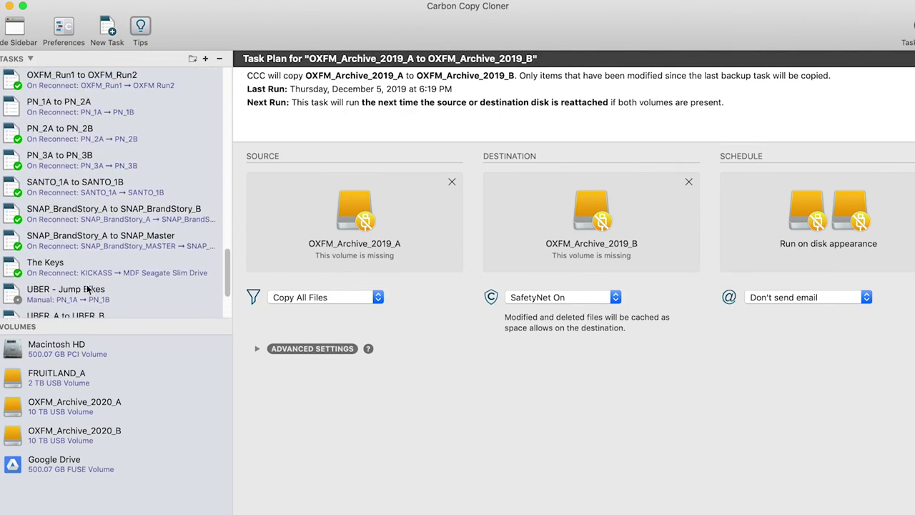
{"action": "scroll", "coordinate": [86, 288], "scroll_direction": "up", "scroll_amount": 6}
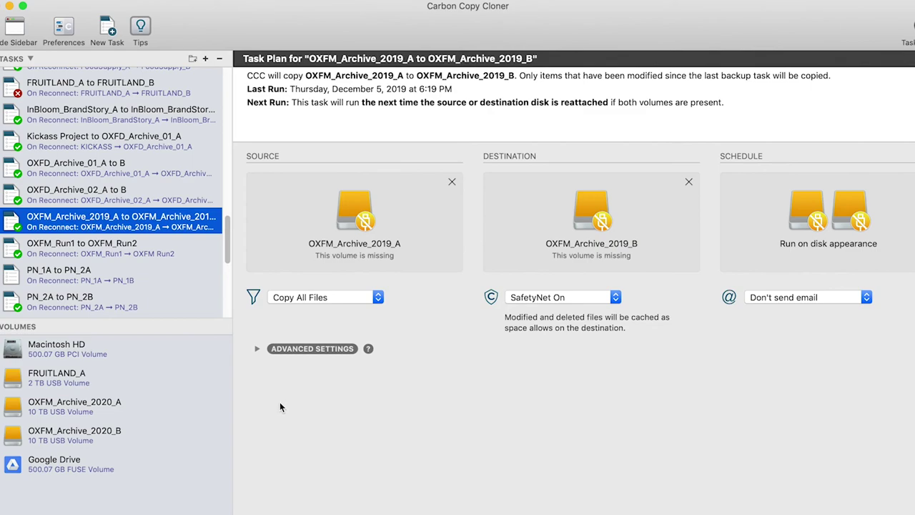
Create a new backup task named "OXFM_Archive_2020_A to OXFM_Archive_2020_B" and save it
{"action": "left_click", "coordinate": [107, 30]}
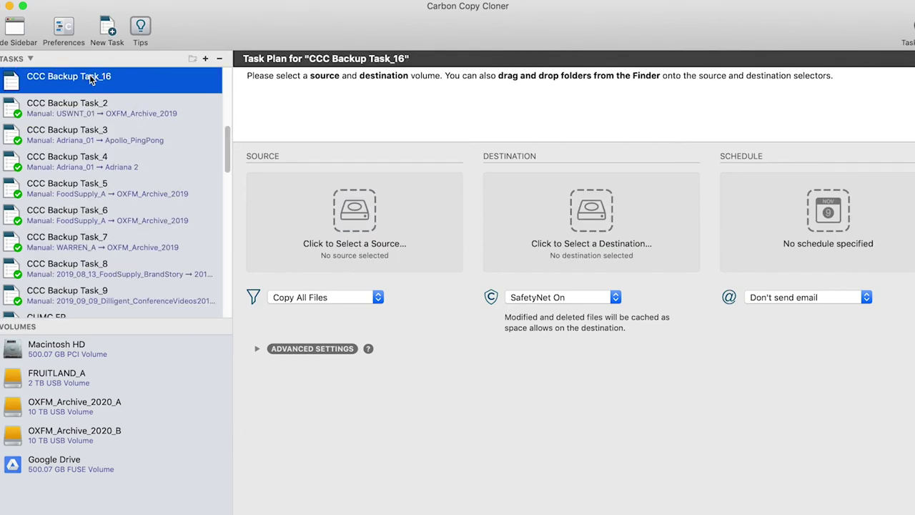
{"action": "left_click", "coordinate": [90, 75]}
{"action": "type", "text": "OXFM_Archive"}
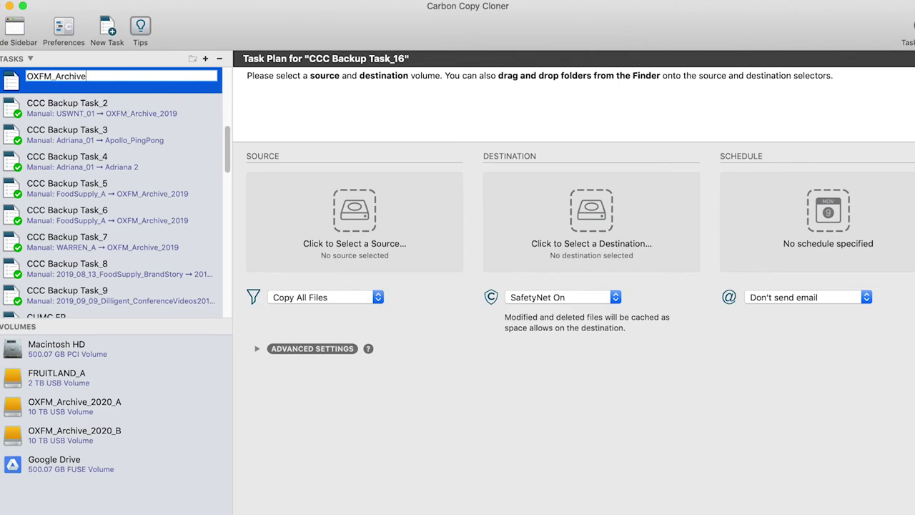
{"action": "type", "text": "_2020_A to OXFM_Archive_2020_B"}
{"action": "key", "text": "Return"}
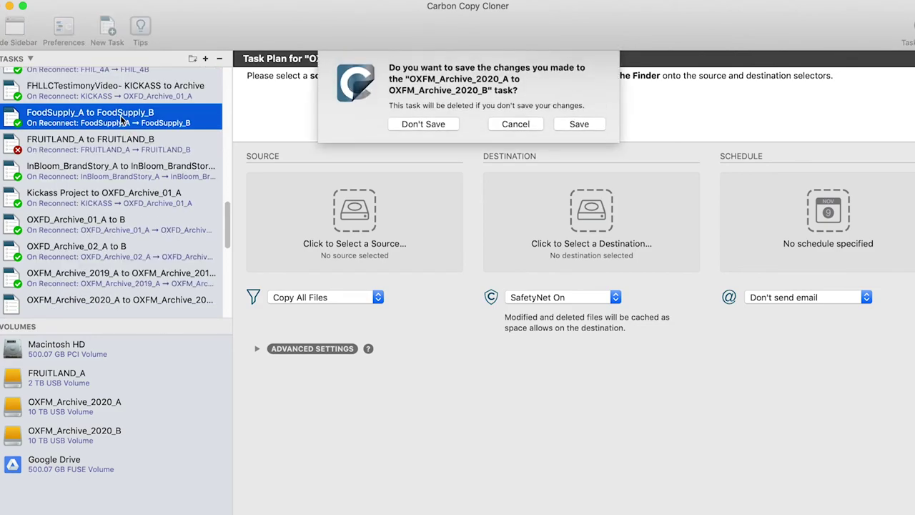
{"action": "left_click", "coordinate": [579, 124]}
Select the OXFM_Archive_2020_A to OXFM_Archive_2020_B task and set its source to the OXFM_Archive_2020_A volume
{"action": "scroll", "coordinate": [100, 129], "scroll_direction": "up", "scroll_amount": 10}
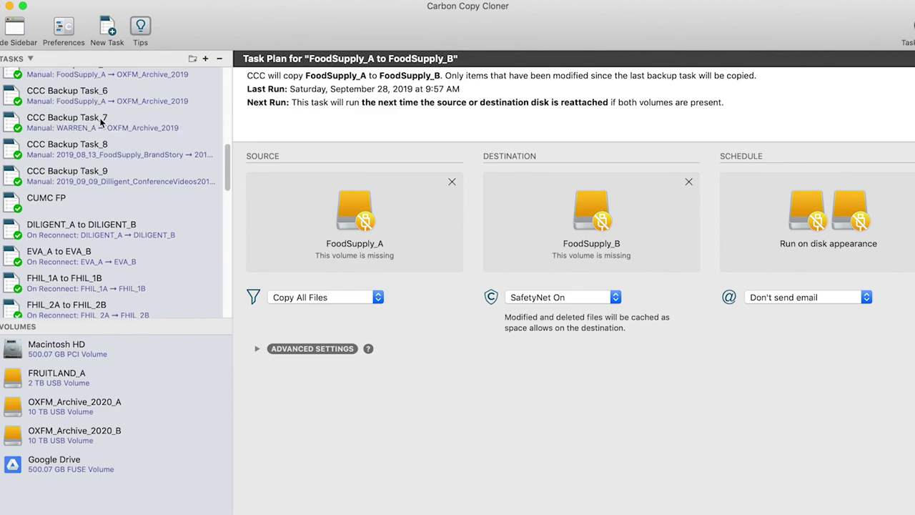
{"action": "scroll", "coordinate": [101, 130], "scroll_direction": "up", "scroll_amount": 5}
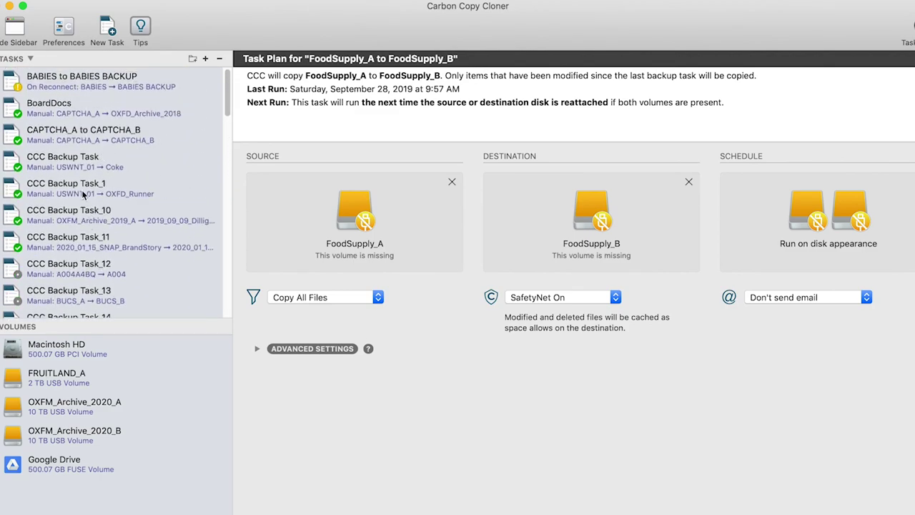
{"action": "scroll", "coordinate": [92, 196], "scroll_direction": "down", "scroll_amount": 10}
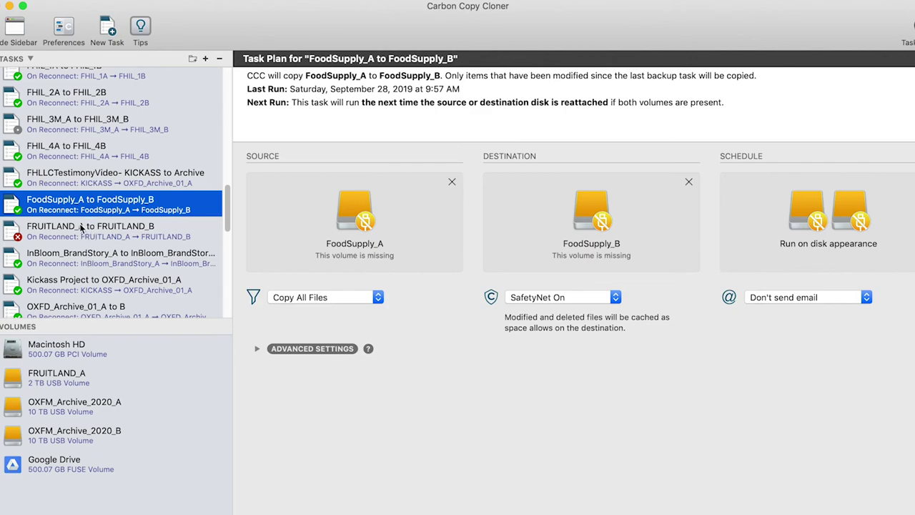
{"action": "scroll", "coordinate": [100, 257], "scroll_direction": "down", "scroll_amount": 3}
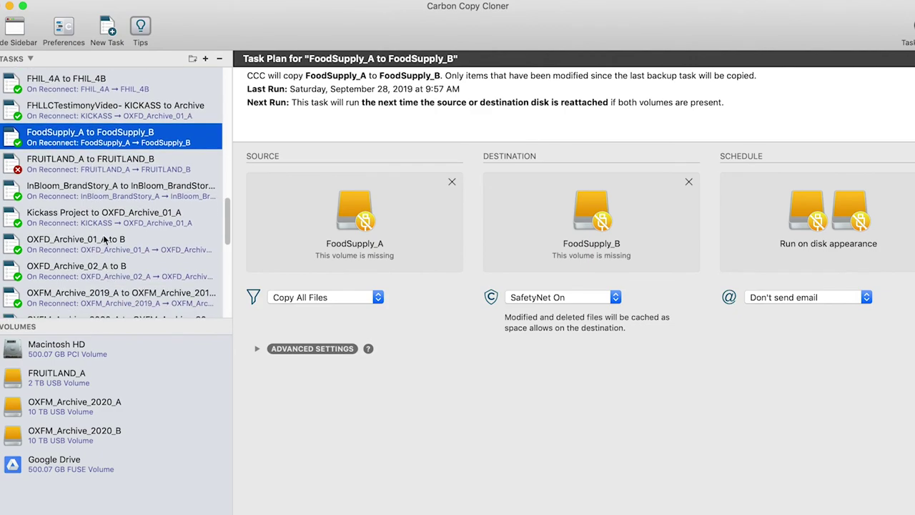
{"action": "scroll", "coordinate": [153, 260], "scroll_direction": "down", "scroll_amount": 4}
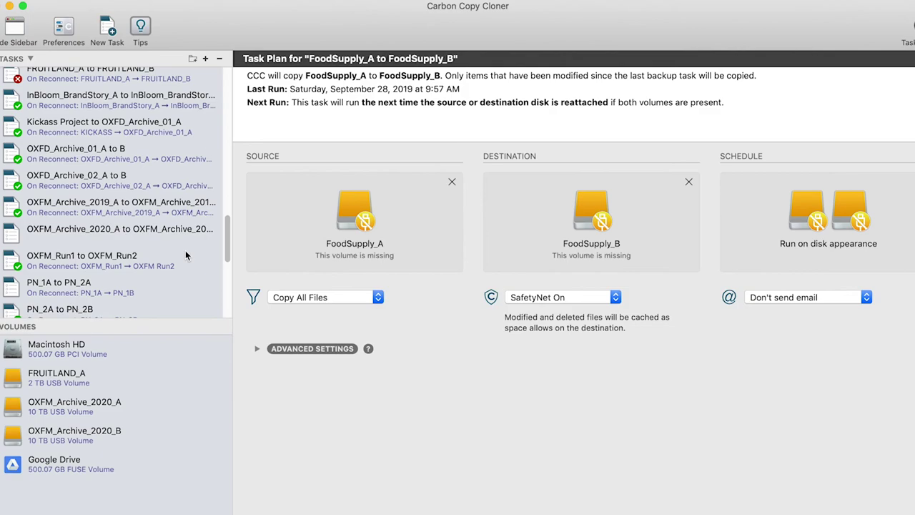
{"action": "left_click", "coordinate": [152, 229]}
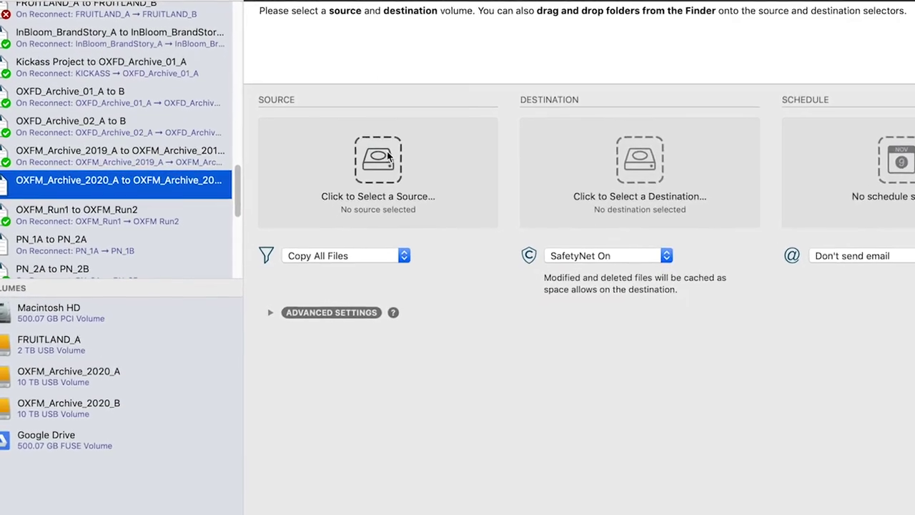
{"action": "left_click", "coordinate": [355, 216]}
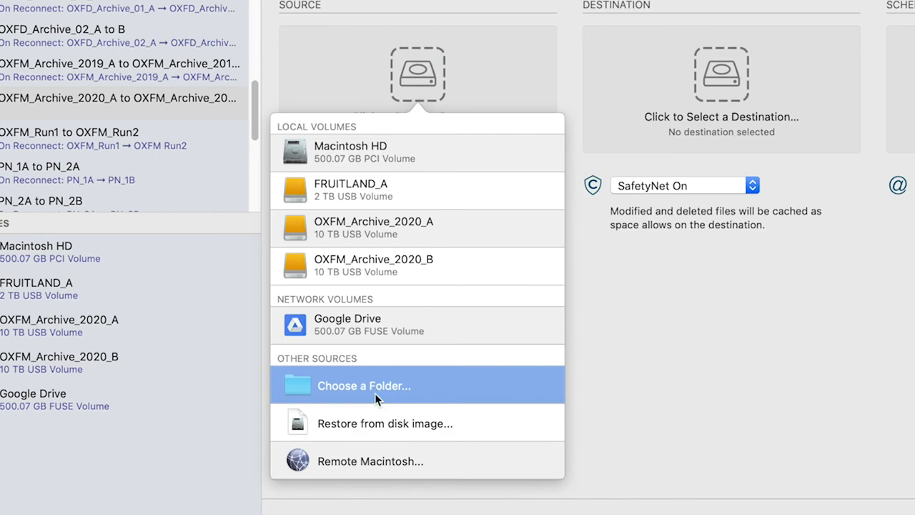
{"action": "left_click", "coordinate": [392, 234]}
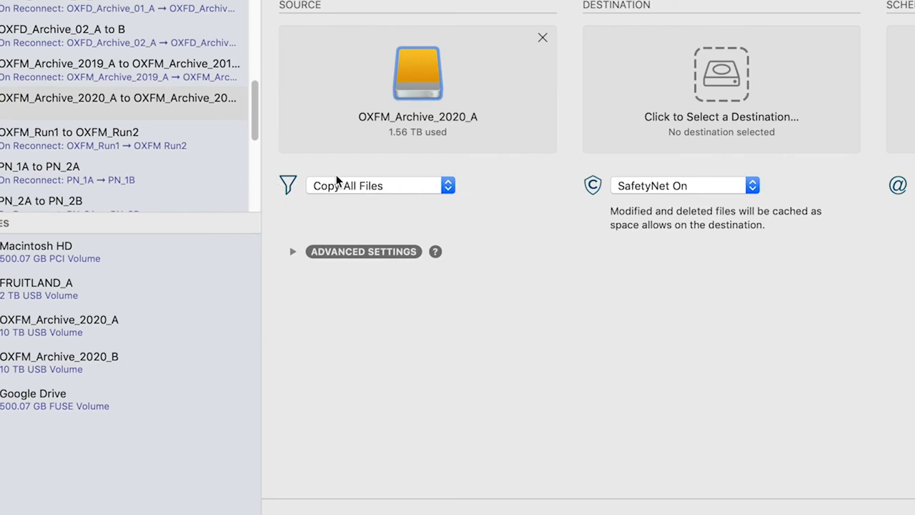
Filter the source with Copy Some Files so only the 2020 Demo Reel and 2020_05_12_LVR_is_a_Bcorp folders are included
{"action": "left_click", "coordinate": [447, 185]}
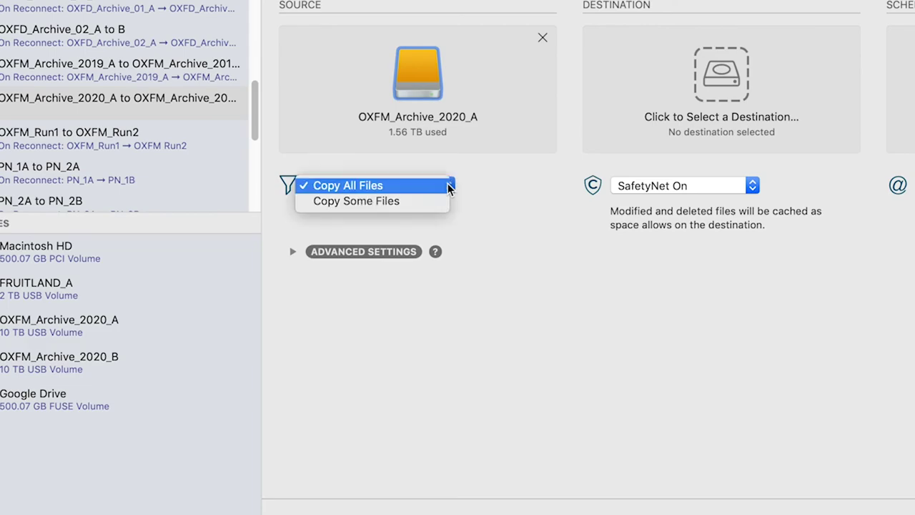
{"action": "left_click", "coordinate": [409, 201]}
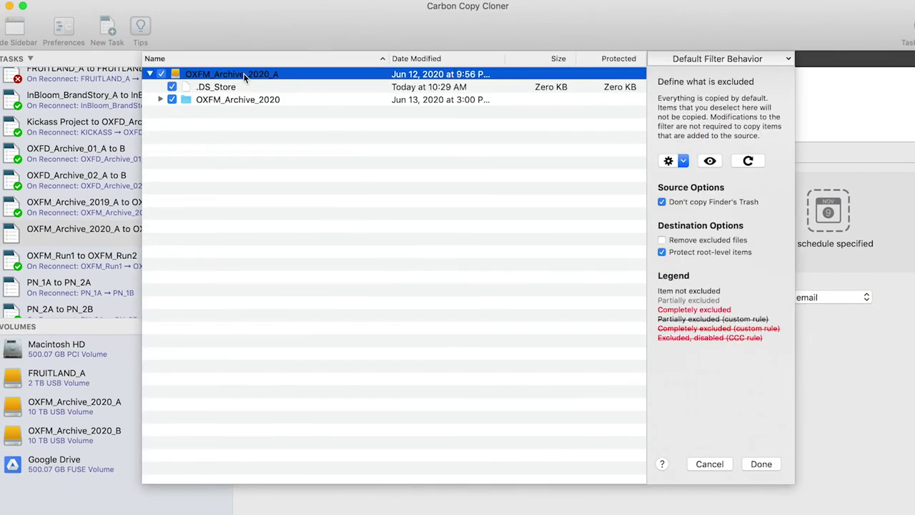
{"action": "left_click", "coordinate": [161, 100]}
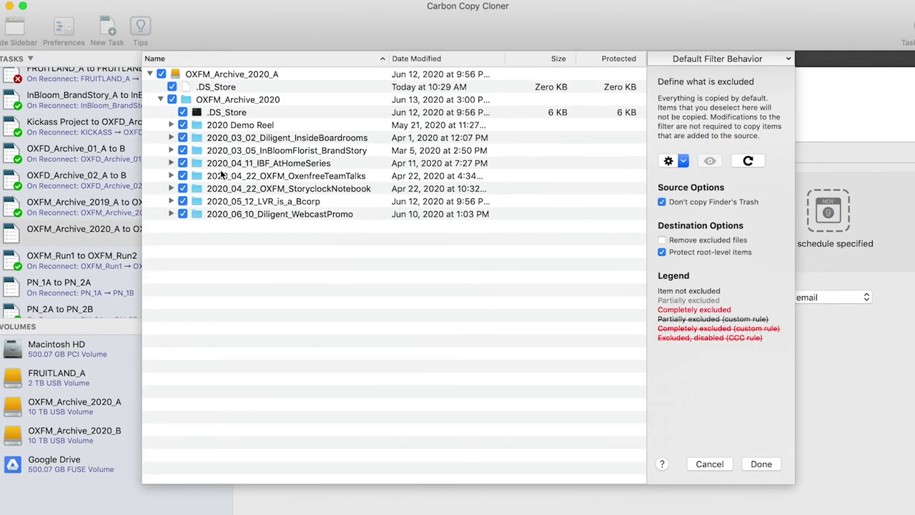
{"action": "left_click", "coordinate": [161, 74]}
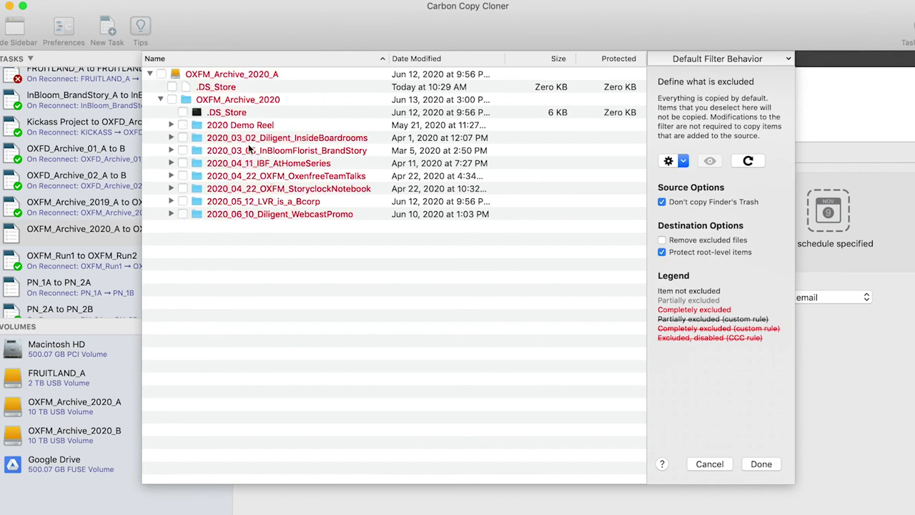
{"action": "left_click", "coordinate": [182, 125]}
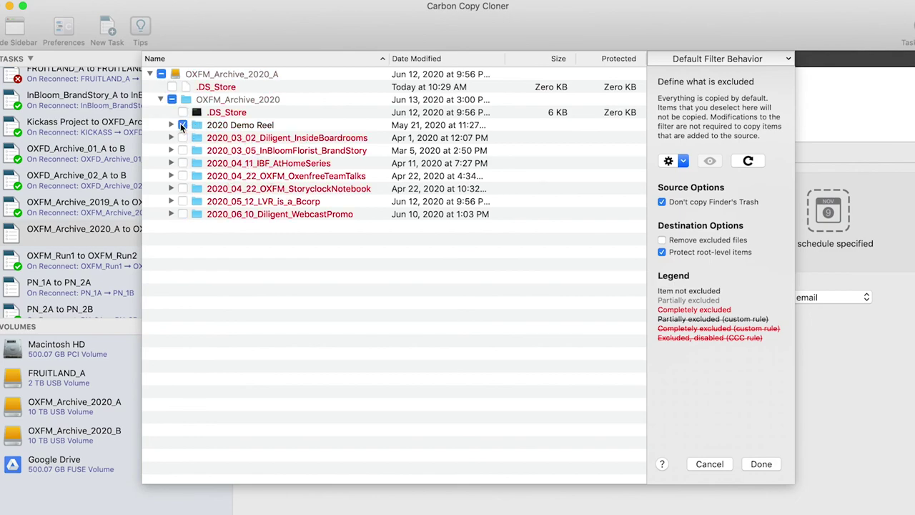
{"action": "left_click", "coordinate": [182, 201]}
{"action": "left_click", "coordinate": [761, 464]}
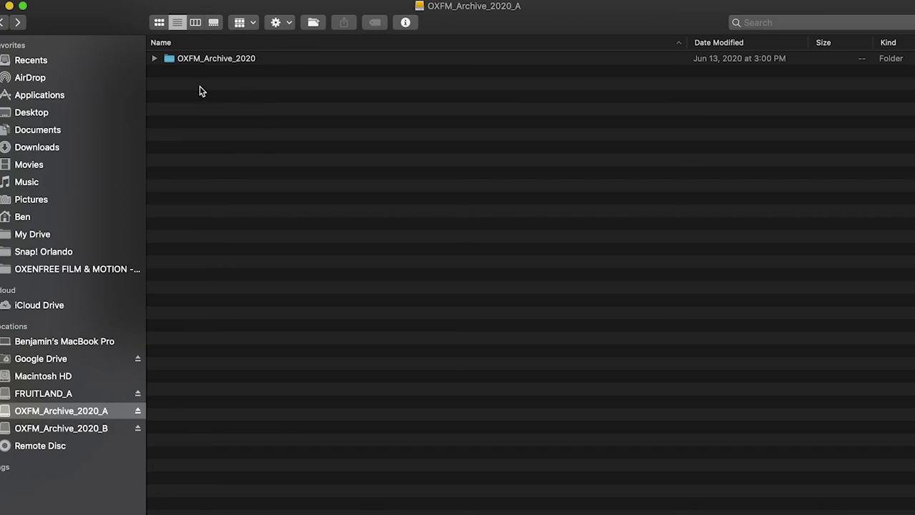
Expand the OXFM_Archive_2020 folder in Finder, and return the backup task's source filter to Copy All Files
{"action": "left_click", "coordinate": [154, 58]}
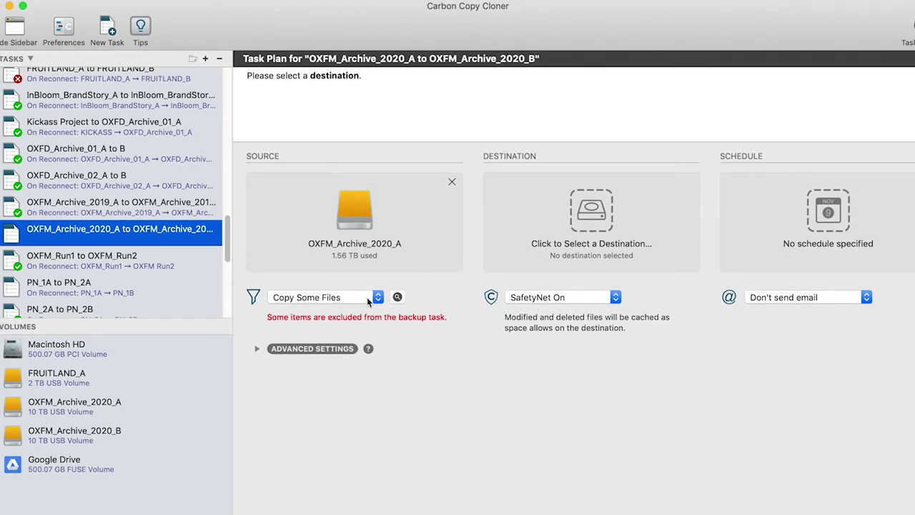
{"action": "left_click", "coordinate": [367, 298]}
{"action": "left_click", "coordinate": [336, 285]}
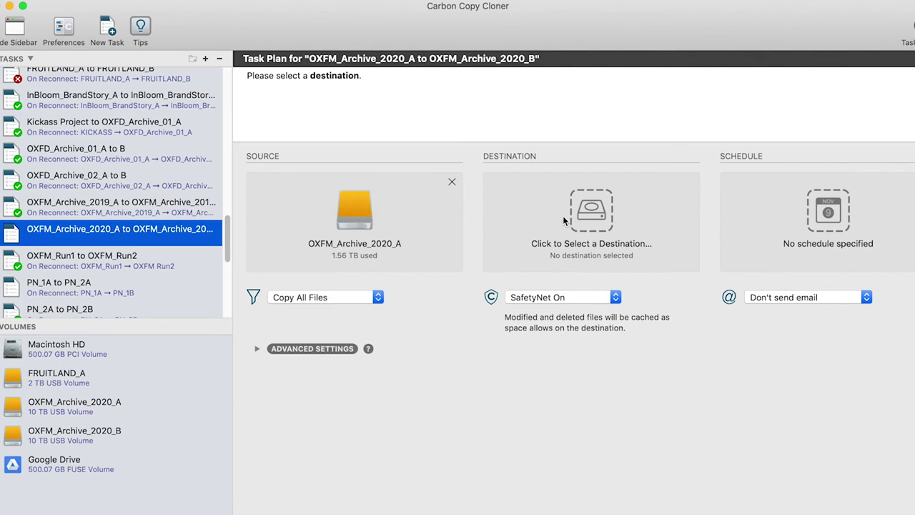
Set the task's destination to the OXFM_Archive_2020_B volume and check the SafetyNet options, leaving SafetyNet On
{"action": "left_click", "coordinate": [592, 210]}
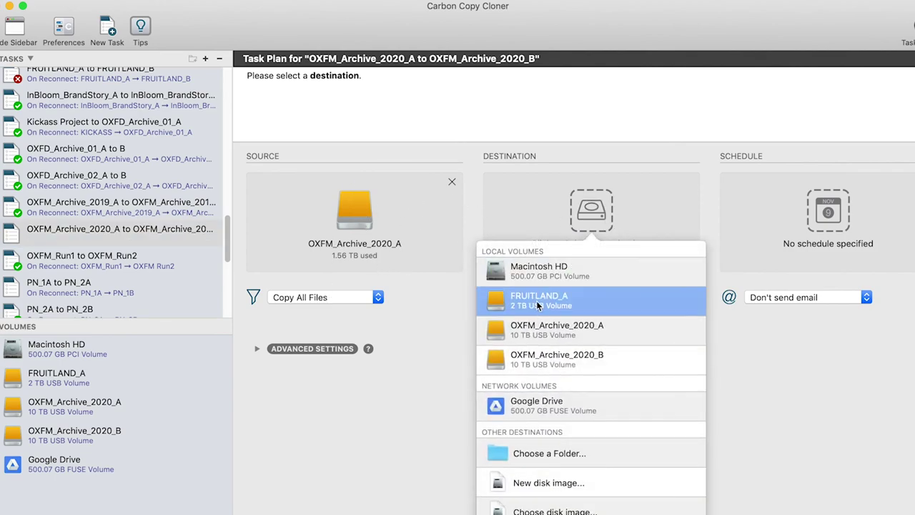
{"action": "left_click", "coordinate": [570, 359]}
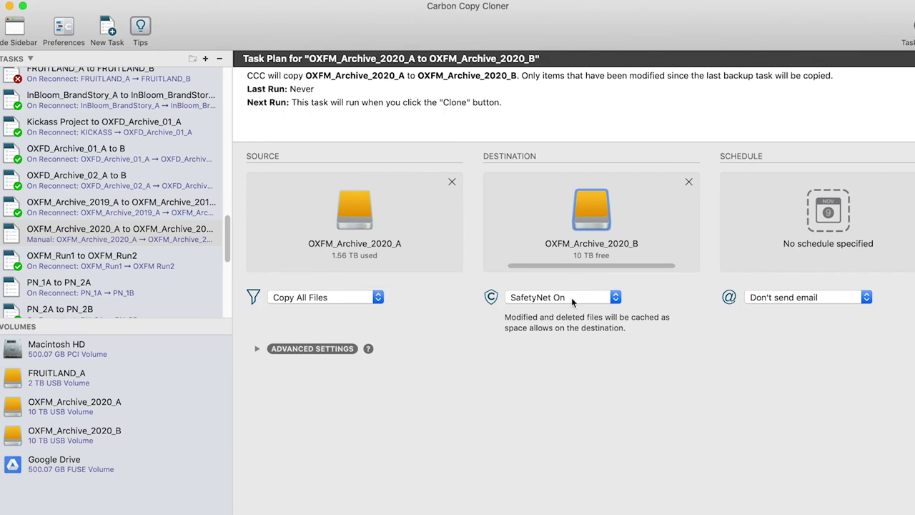
{"action": "left_click", "coordinate": [619, 298]}
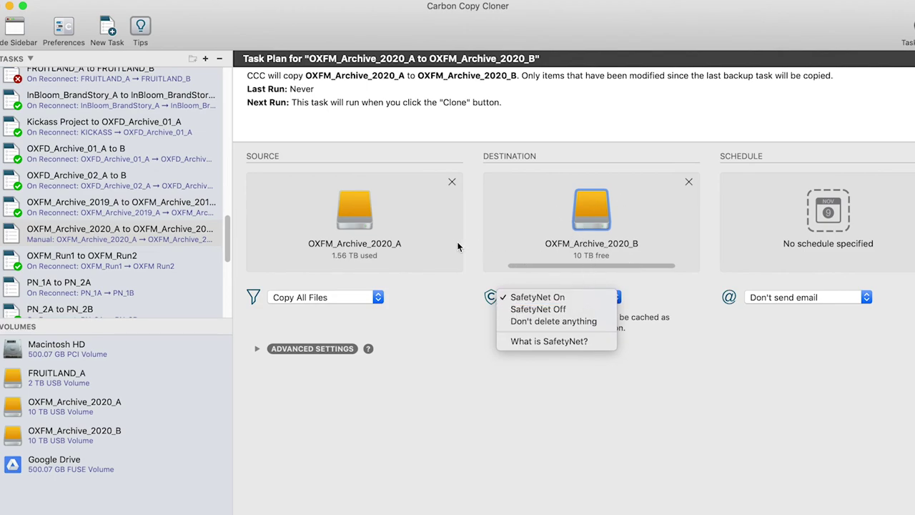
{"action": "left_click", "coordinate": [661, 344]}
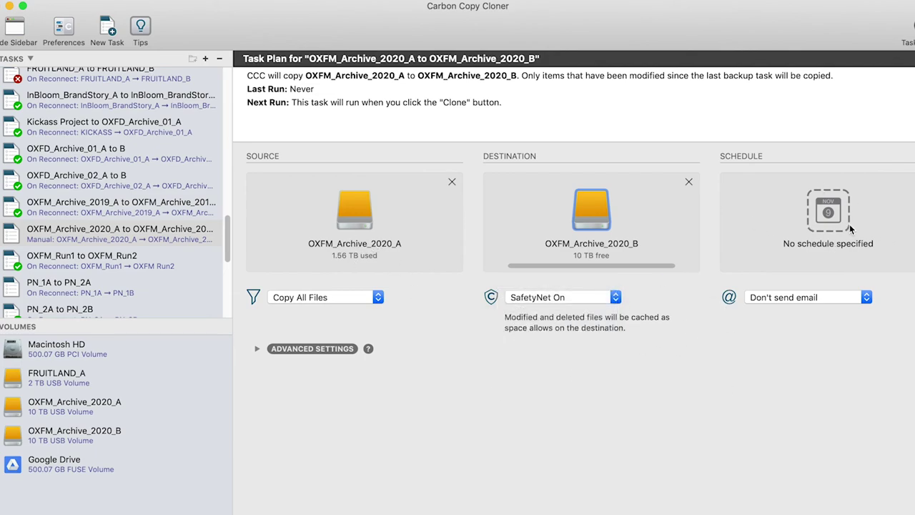
Schedule the task to run when the source or destination is reconnected, leaving the reminder option off
{"action": "left_click", "coordinate": [840, 217]}
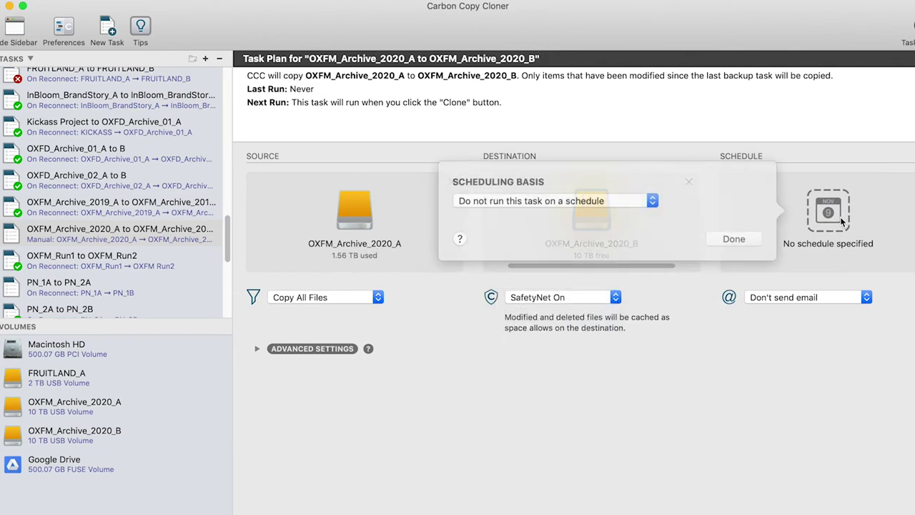
{"action": "left_click", "coordinate": [637, 201]}
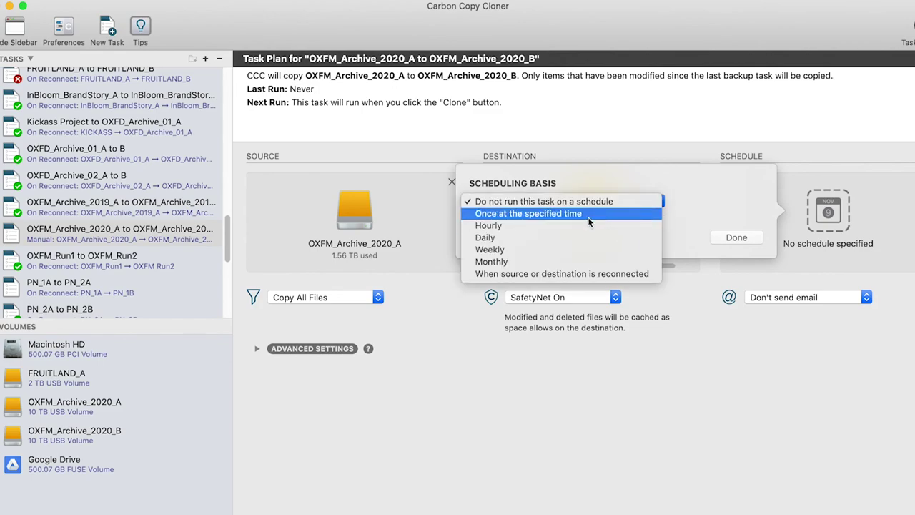
{"action": "left_click", "coordinate": [587, 216]}
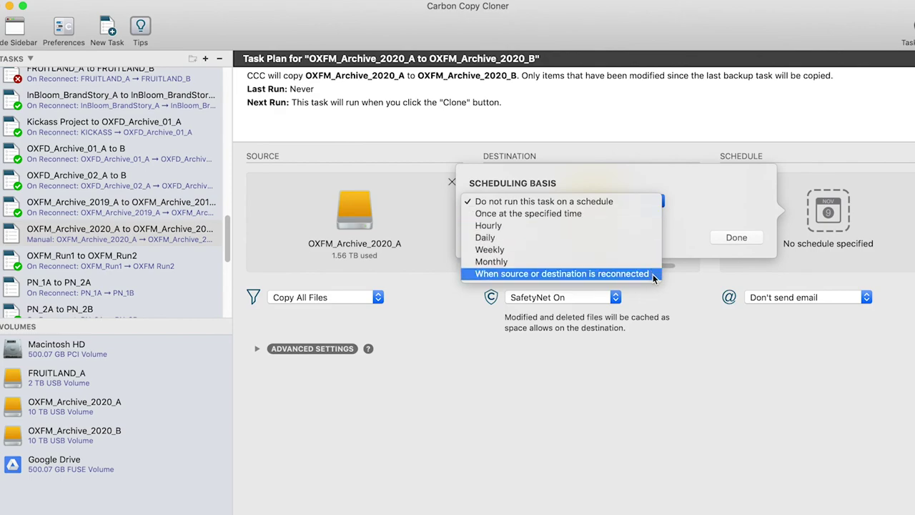
{"action": "left_click", "coordinate": [561, 274]}
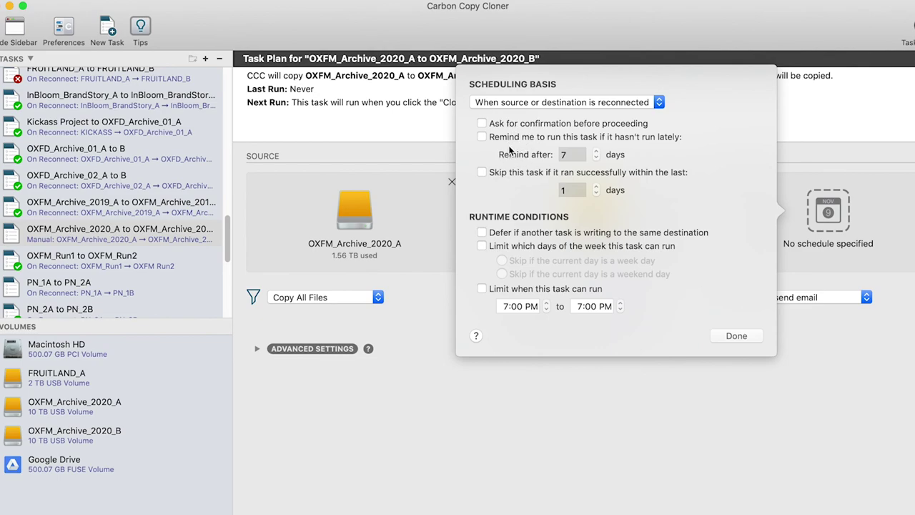
{"action": "left_click", "coordinate": [483, 136]}
{"action": "left_click", "coordinate": [482, 136]}
{"action": "left_click", "coordinate": [736, 335]}
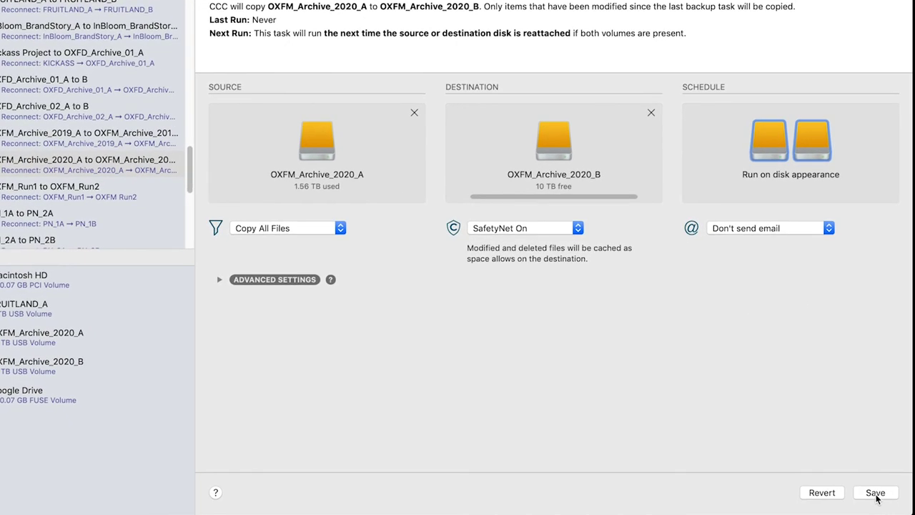
Save the configured backup task and start cloning OXFM_Archive_2020_A to OXFM_Archive_2020_B
{"action": "left_click", "coordinate": [876, 493]}
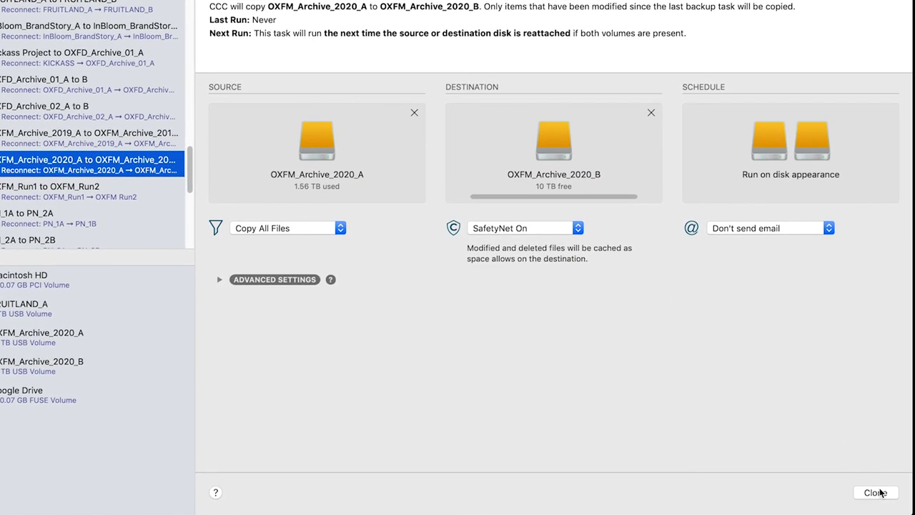
{"action": "left_click", "coordinate": [876, 492]}
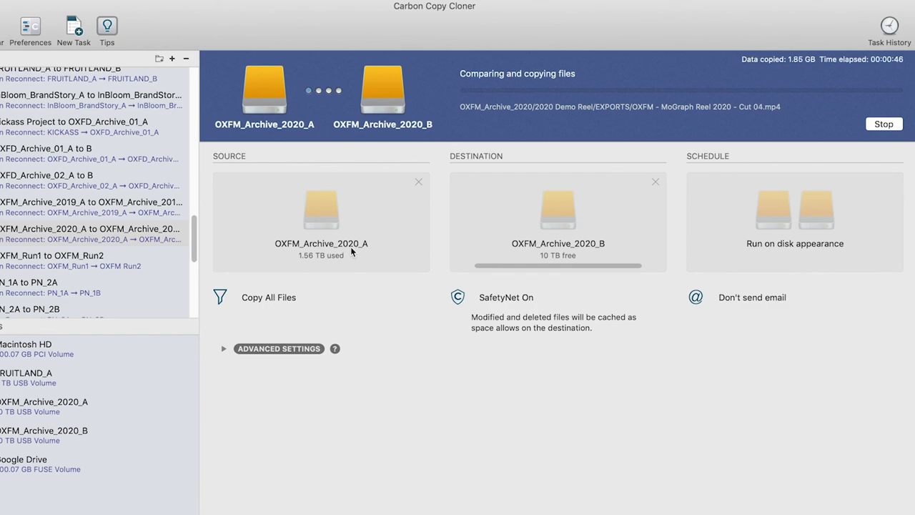
{"action": "scroll", "coordinate": [86, 221], "scroll_direction": "up", "scroll_amount": 5}
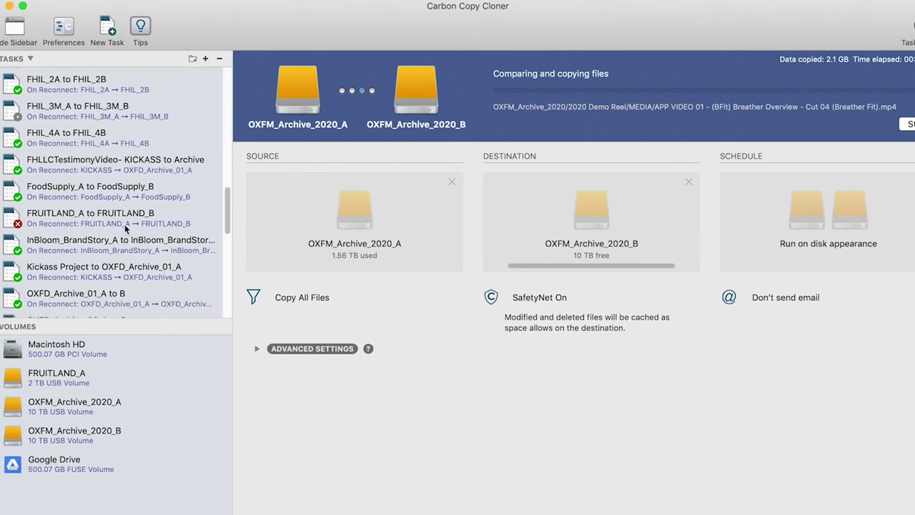
Look through the saved backup tasks, and stop the running clone of OXFM_Archive_2020_A to OXFM_Archive_2020_B
{"action": "scroll", "coordinate": [124, 223], "scroll_direction": "down", "scroll_amount": 5}
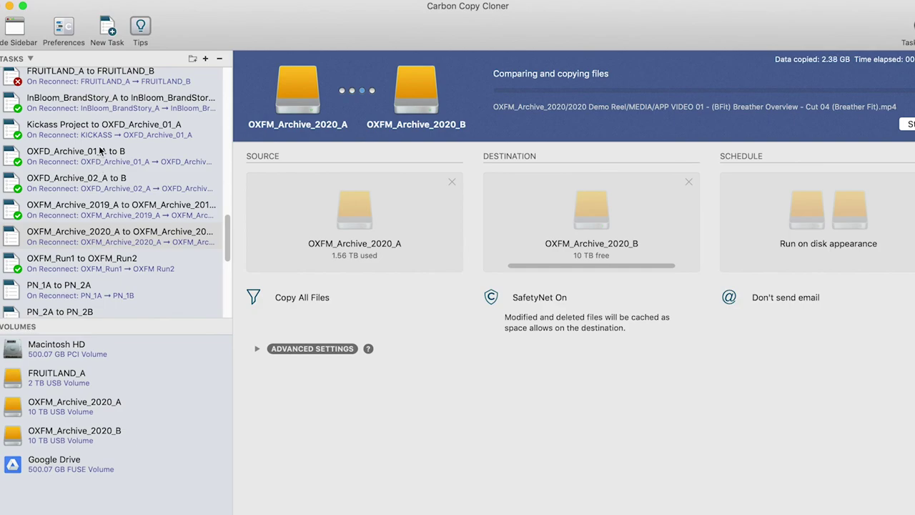
{"action": "scroll", "coordinate": [103, 205], "scroll_direction": "up", "scroll_amount": 15}
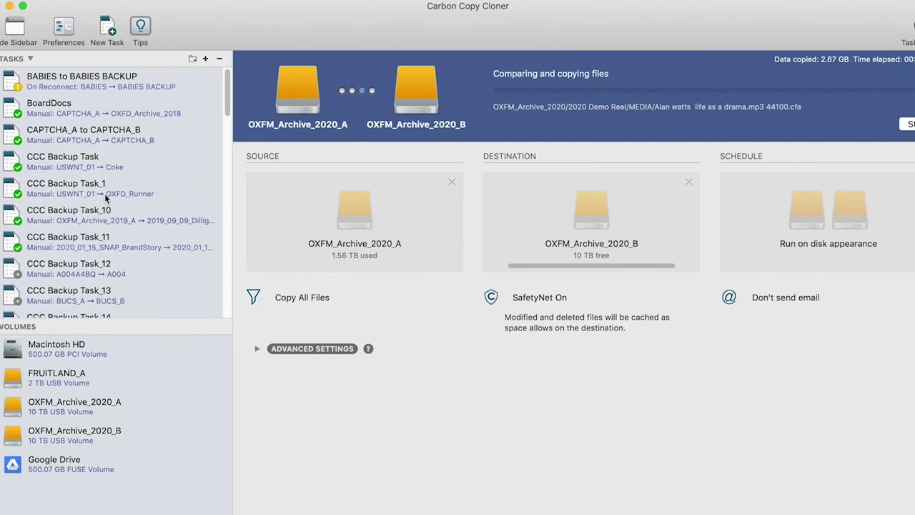
{"action": "scroll", "coordinate": [109, 207], "scroll_direction": "down", "scroll_amount": 20}
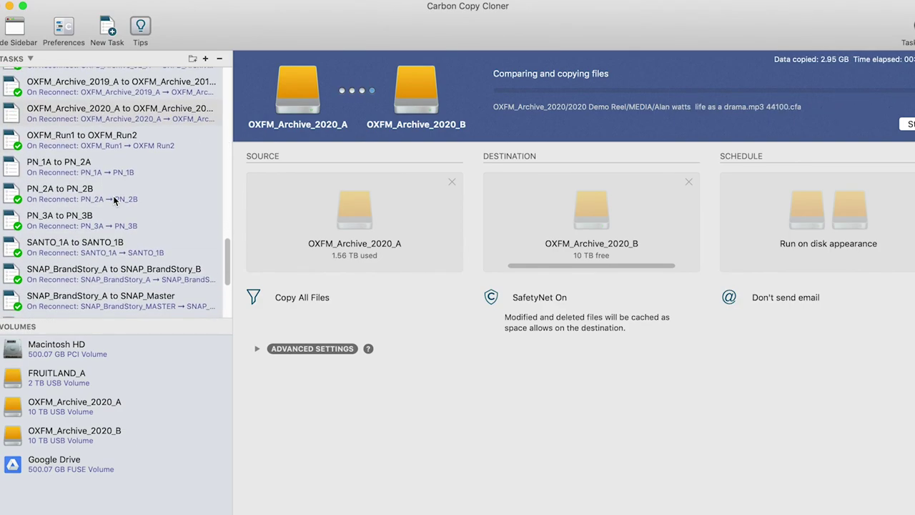
{"action": "scroll", "coordinate": [123, 217], "scroll_direction": "down", "scroll_amount": 4}
{"action": "scroll", "coordinate": [144, 234], "scroll_direction": "up", "scroll_amount": 10}
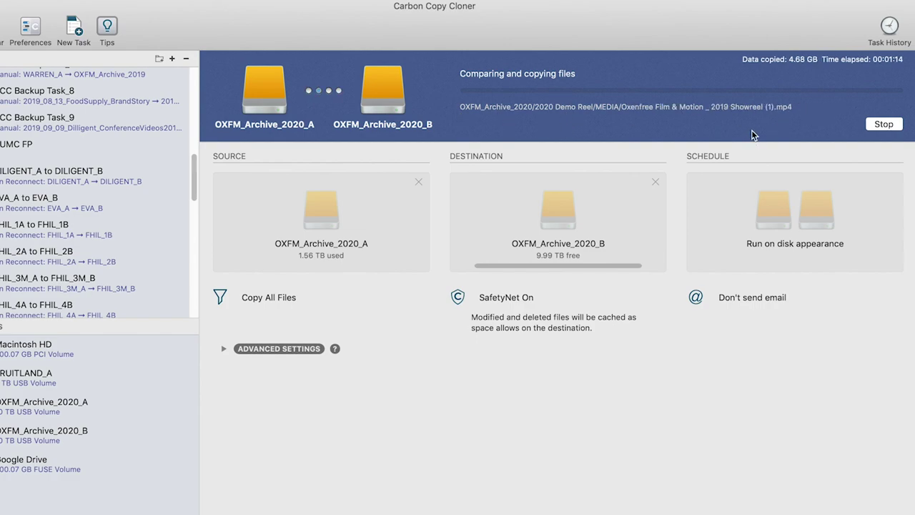
{"action": "left_click", "coordinate": [884, 124]}
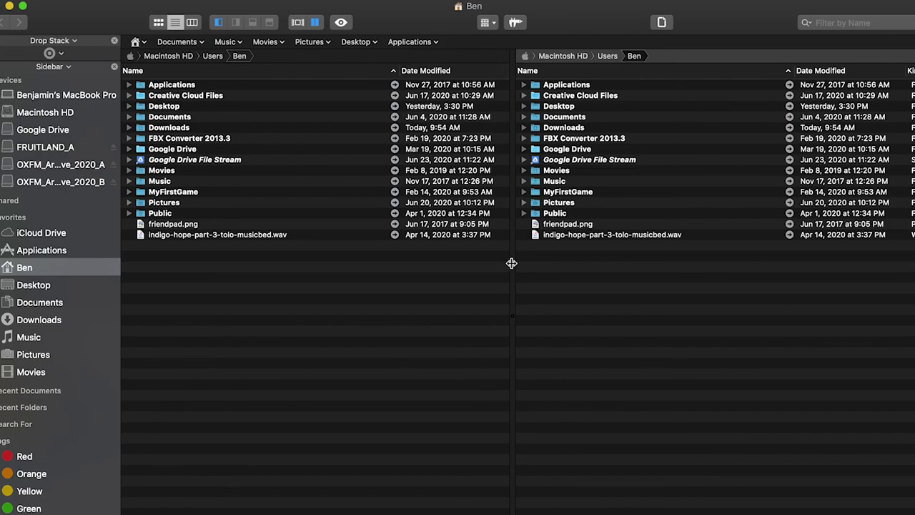
Show the OXFM_Archive_2020_A and OXFM_Archive_2020_B volumes side by side in the two file browser panes
{"action": "mouse_move", "coordinate": [511, 261]}
{"action": "left_mouse_down"}
{"action": "mouse_move", "coordinate": [531, 268]}
{"action": "mouse_move", "coordinate": [508, 269]}
{"action": "left_mouse_up"}
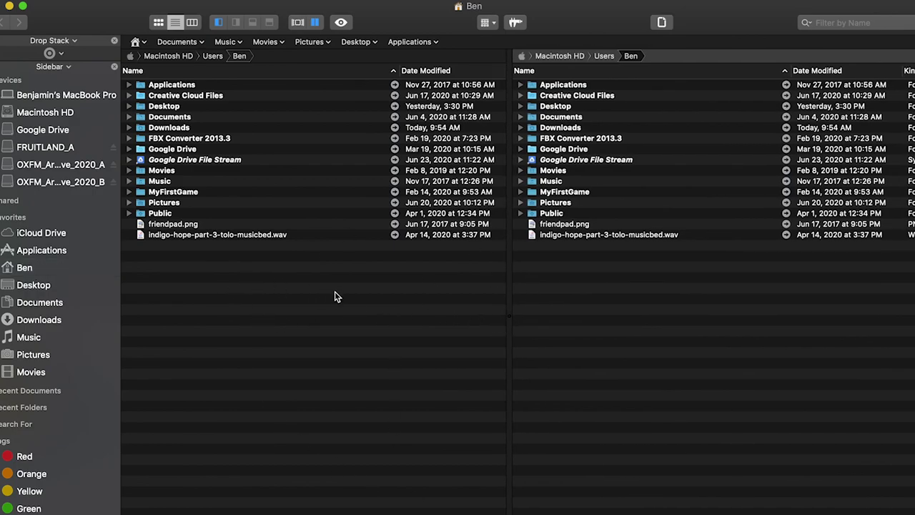
{"action": "left_click", "coordinate": [398, 377]}
{"action": "left_click", "coordinate": [707, 291]}
{"action": "left_click", "coordinate": [436, 371]}
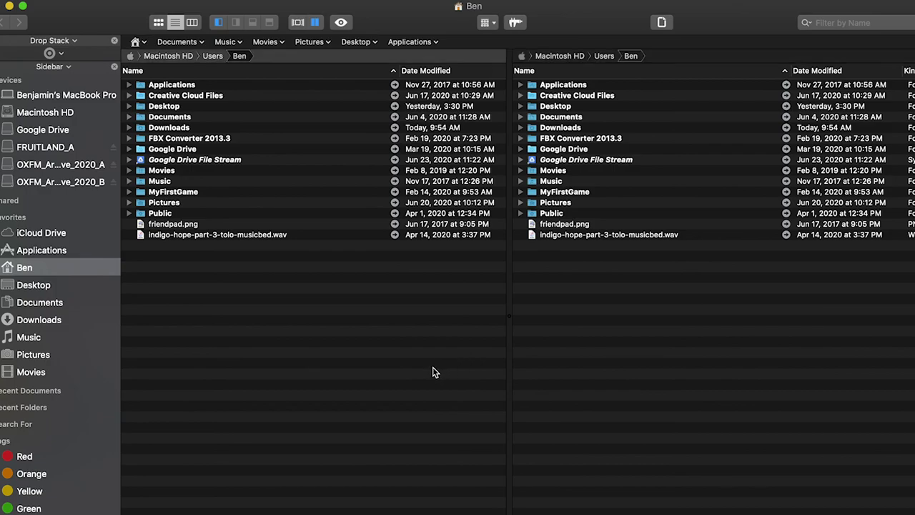
{"action": "left_click", "coordinate": [529, 368]}
{"action": "left_click", "coordinate": [457, 369]}
{"action": "left_click", "coordinate": [75, 170]}
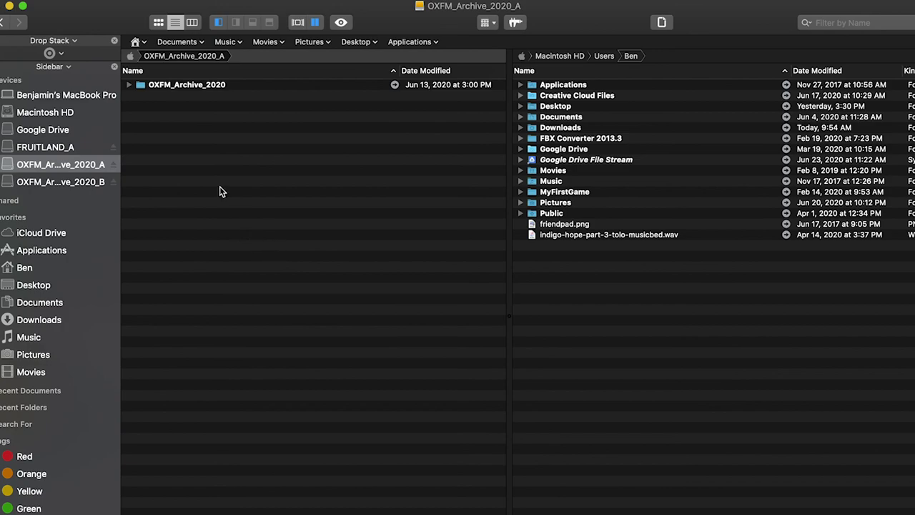
{"action": "left_click", "coordinate": [607, 325]}
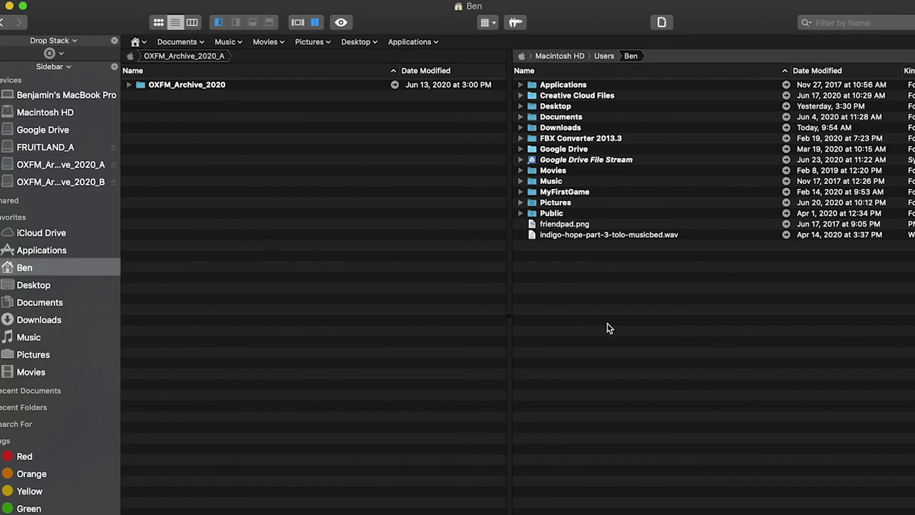
{"action": "left_click", "coordinate": [54, 183]}
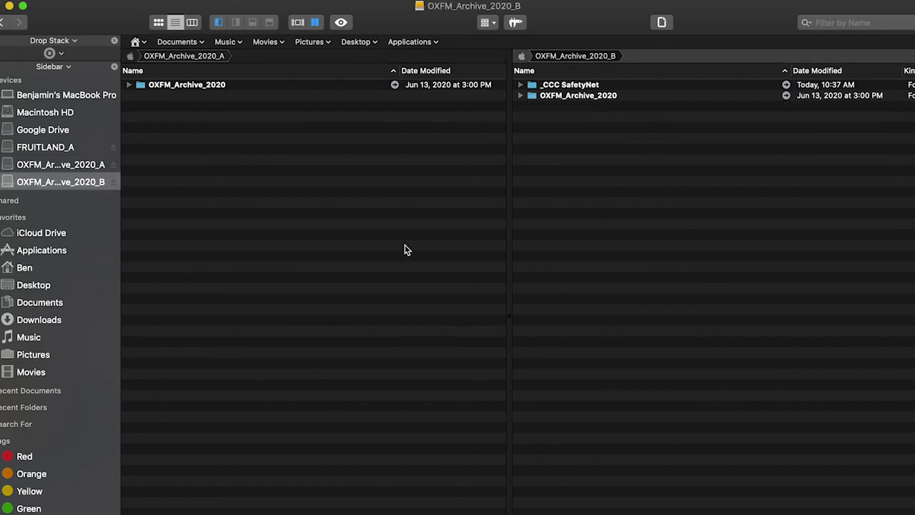
Examine the contents of the _CCC SafetyNet folder on OXFM_Archive_2020_B, and collapse it again
{"action": "left_click", "coordinate": [528, 86]}
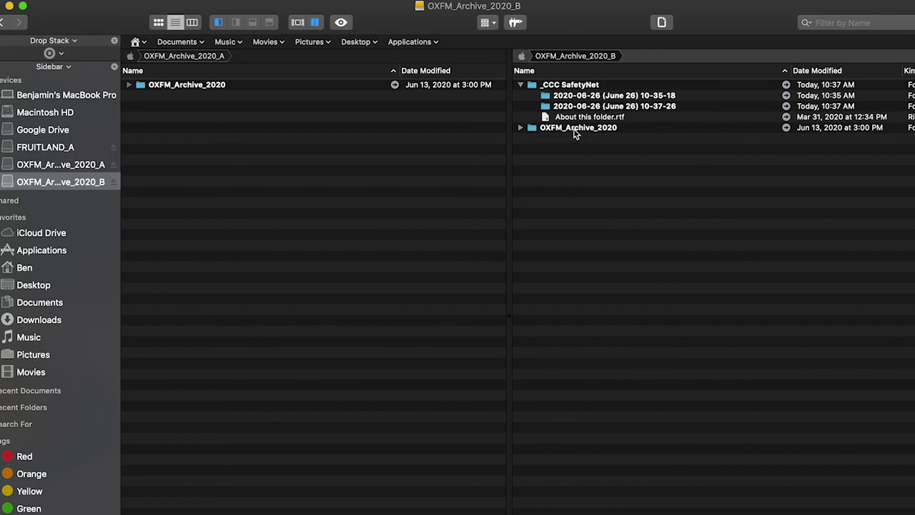
{"action": "left_click", "coordinate": [523, 85]}
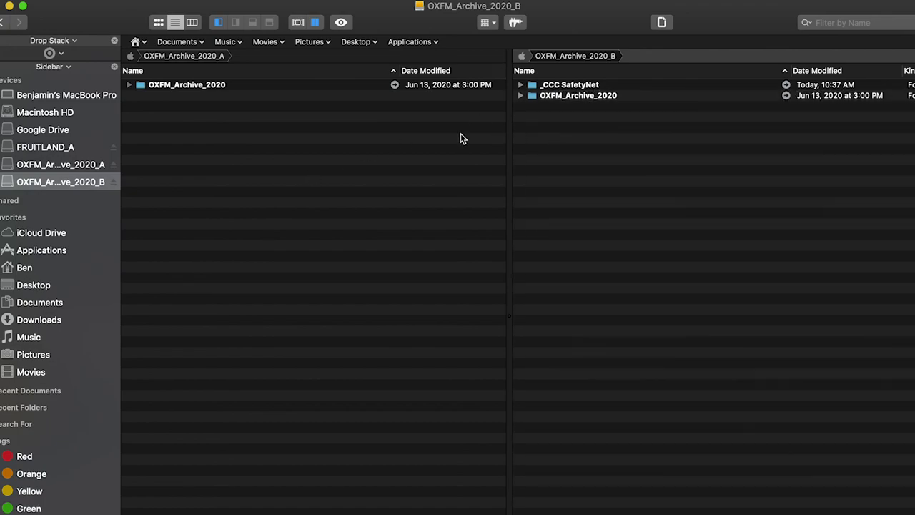
{"action": "left_click", "coordinate": [461, 139]}
Expand the OXFM_Archive_2020 folder on both volumes and compare their project folders, including 2020_06_10_Diligent_WebcastPromo
{"action": "left_click", "coordinate": [129, 85]}
{"action": "left_click", "coordinate": [129, 85]}
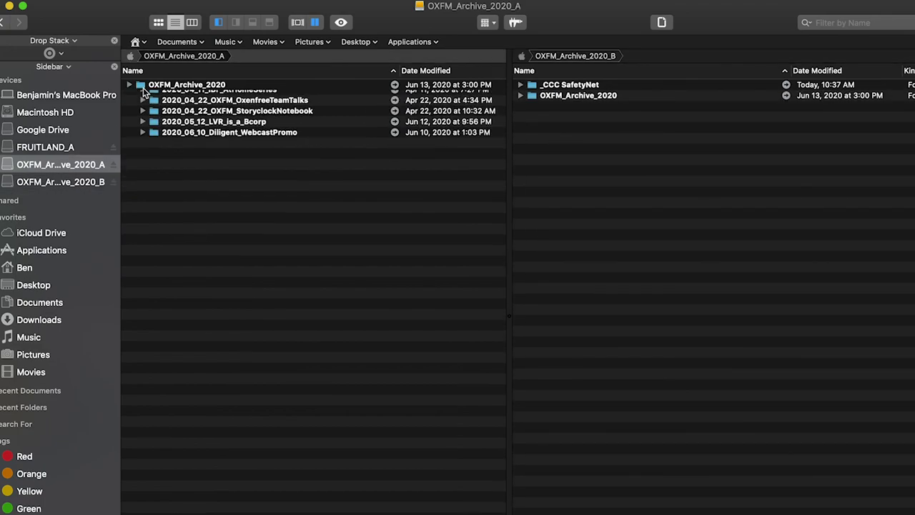
{"action": "left_click", "coordinate": [130, 85]}
{"action": "left_click", "coordinate": [520, 95]}
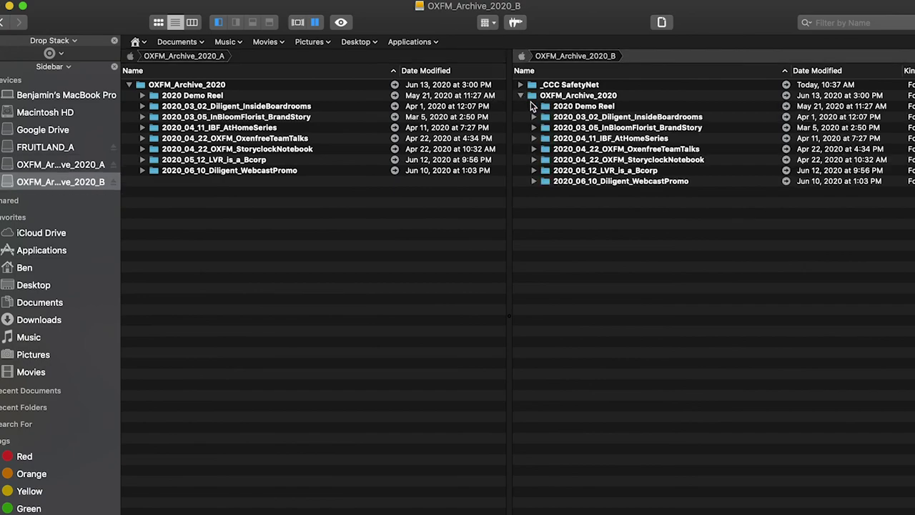
{"action": "left_click", "coordinate": [564, 183]}
{"action": "left_click", "coordinate": [264, 173]}
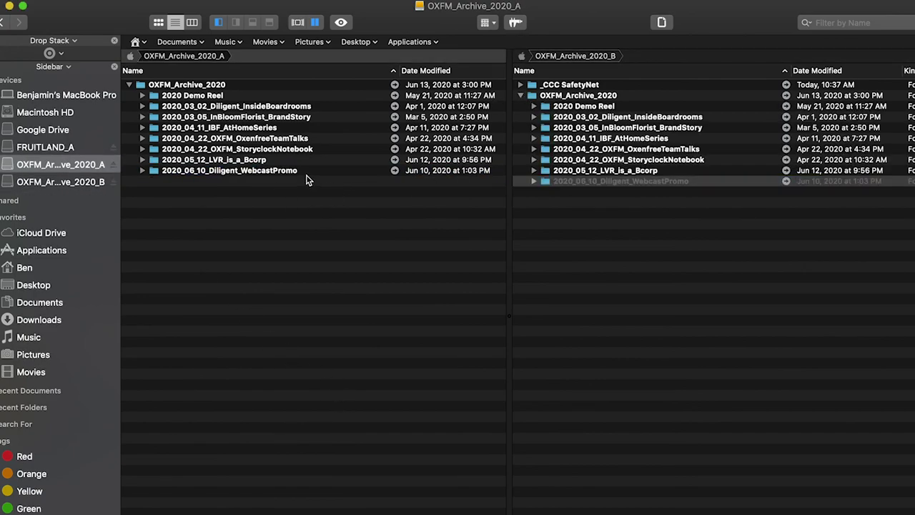
{"action": "left_click", "coordinate": [643, 284]}
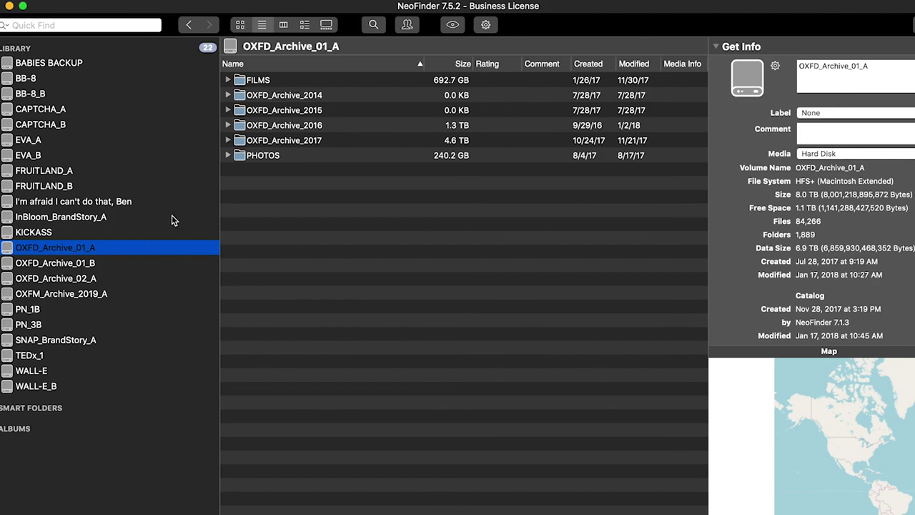
Inspect the OXFD_Archive_2017 and OXFD_Archive_2016 folders in the OXFD_Archive_01_A catalog, and collapse them again
{"action": "left_click", "coordinate": [227, 141]}
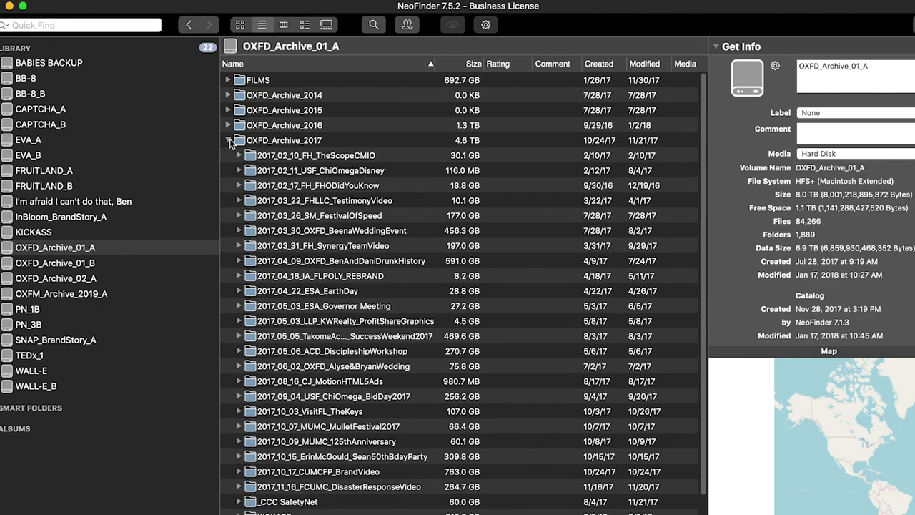
{"action": "left_click", "coordinate": [228, 140]}
{"action": "left_click", "coordinate": [228, 125]}
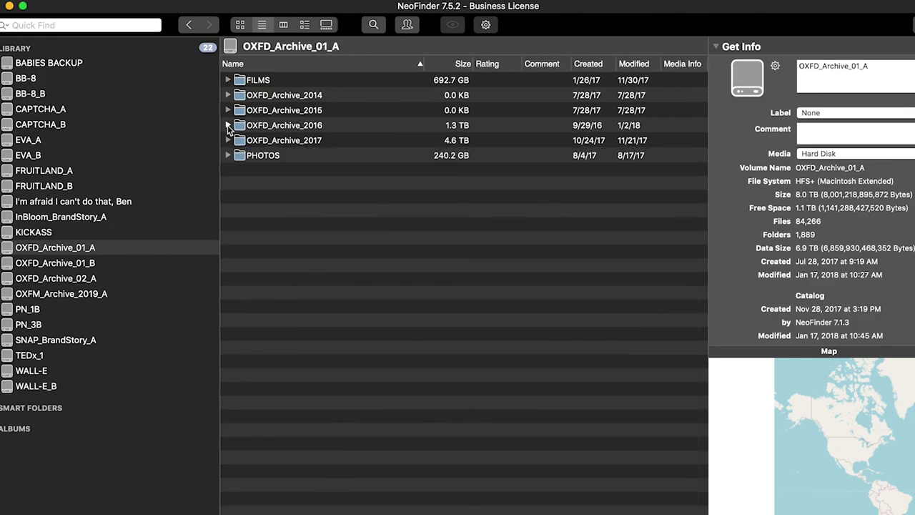
{"action": "left_click", "coordinate": [228, 126]}
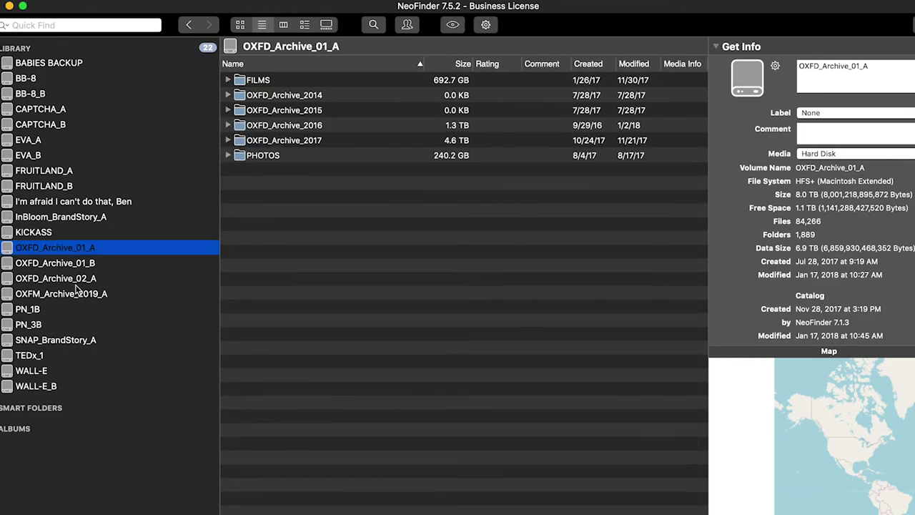
Browse several drive catalogs, including OXFD_Archive_02_A, EVA_A and CAPTCHA_B, and activate Quick Find
{"action": "left_click", "coordinate": [71, 279]}
{"action": "left_click", "coordinate": [63, 201]}
{"action": "left_click", "coordinate": [55, 140]}
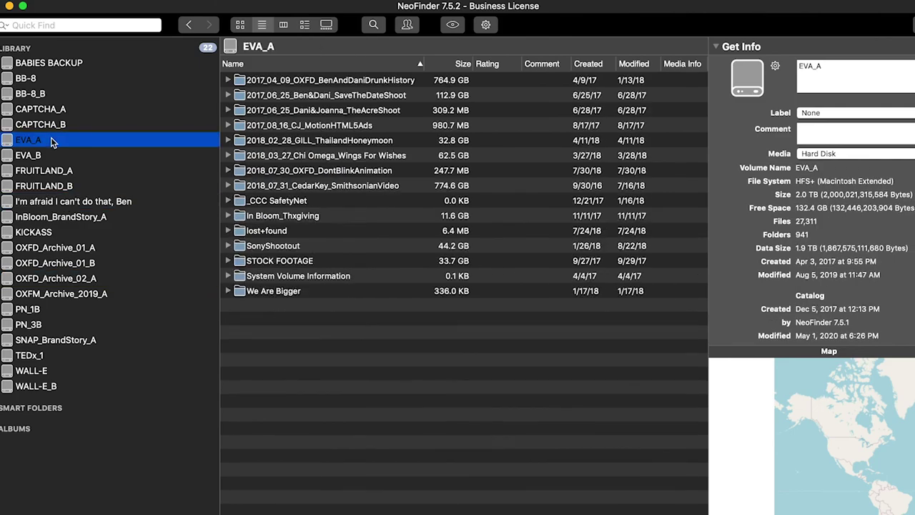
{"action": "left_click", "coordinate": [53, 124]}
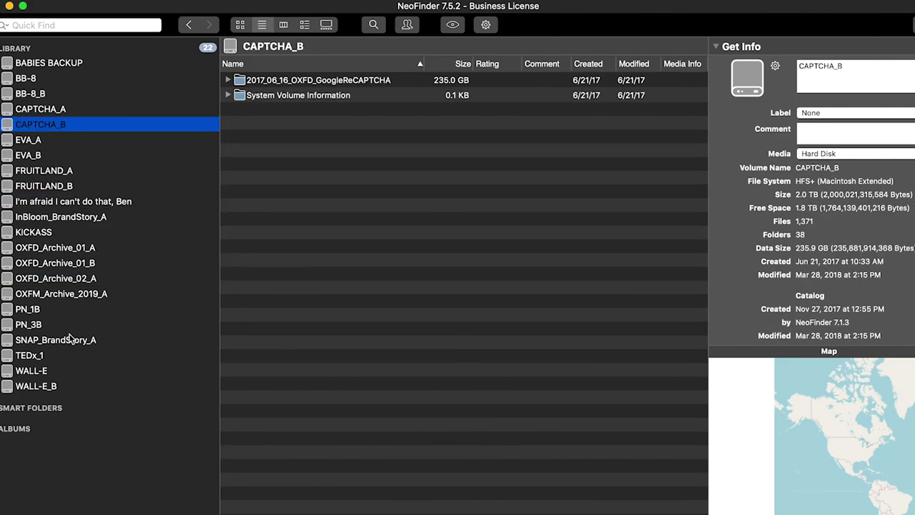
{"action": "left_click", "coordinate": [57, 23]}
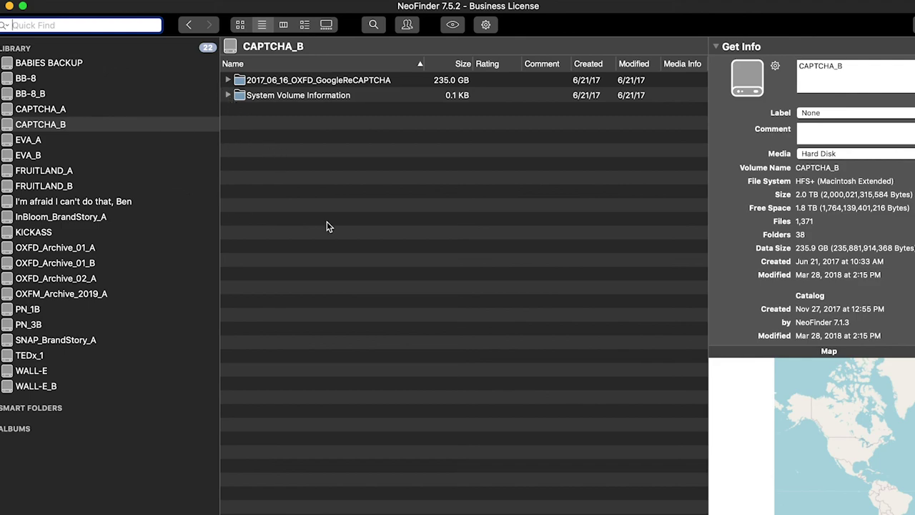
Open the AutoUpdater, review its list of catalogs and update log, and close it
{"action": "left_click", "coordinate": [149, 502]}
{"action": "left_click", "coordinate": [87, 33]}
{"action": "mouse_move", "coordinate": [88, 27]}
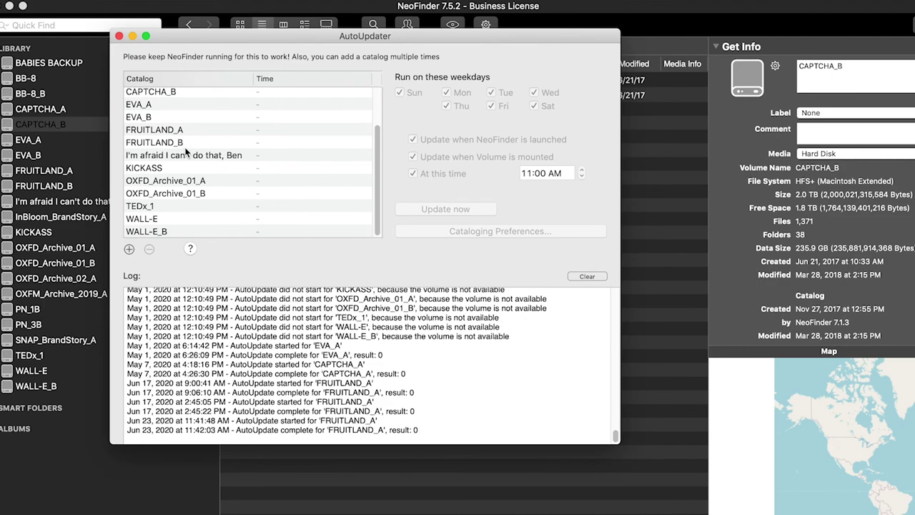
{"action": "scroll", "coordinate": [197, 188], "scroll_direction": "up", "scroll_amount": 2}
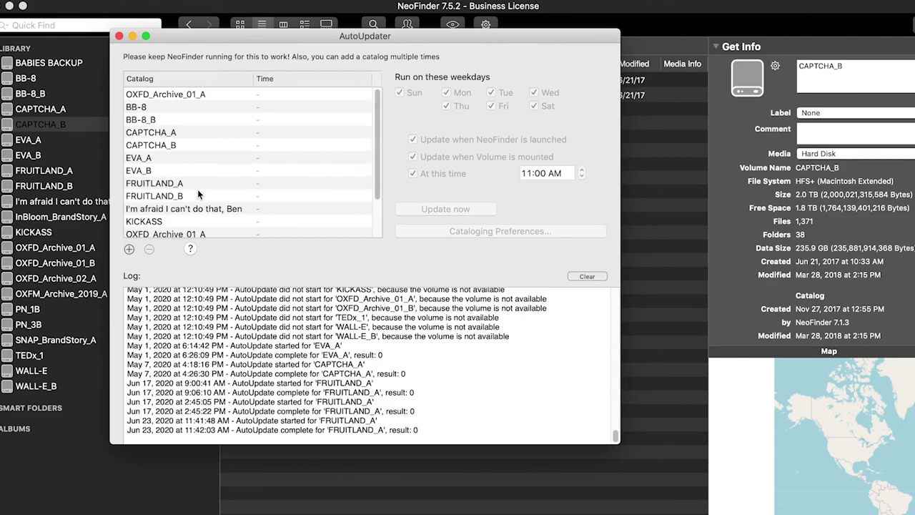
{"action": "scroll", "coordinate": [200, 191], "scroll_direction": "down", "scroll_amount": 2}
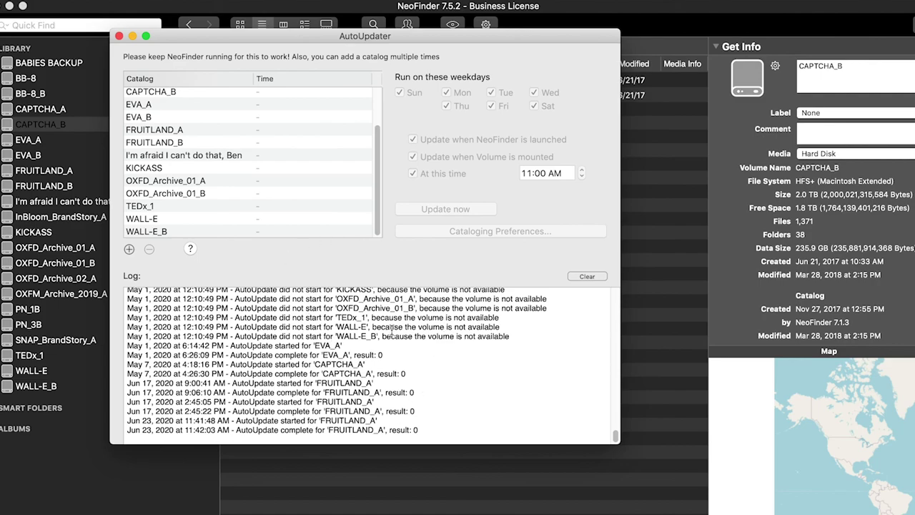
{"action": "key", "text": "super+w"}
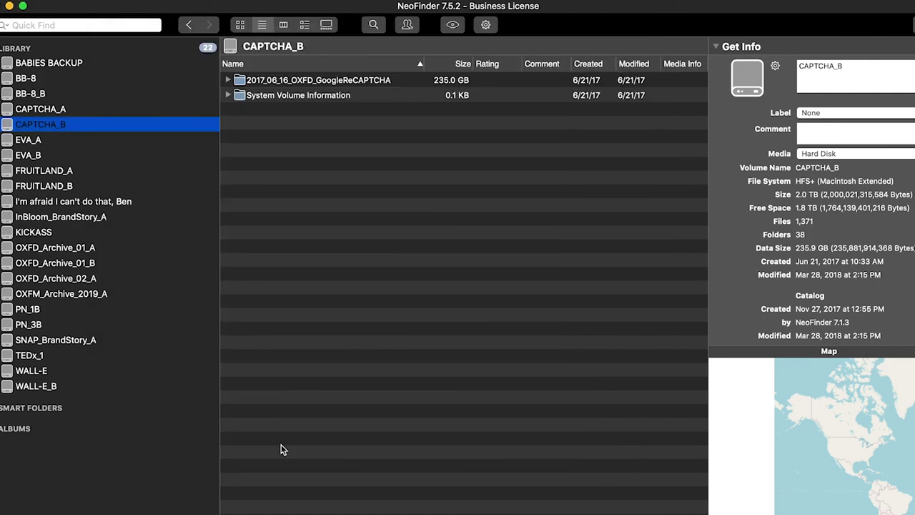